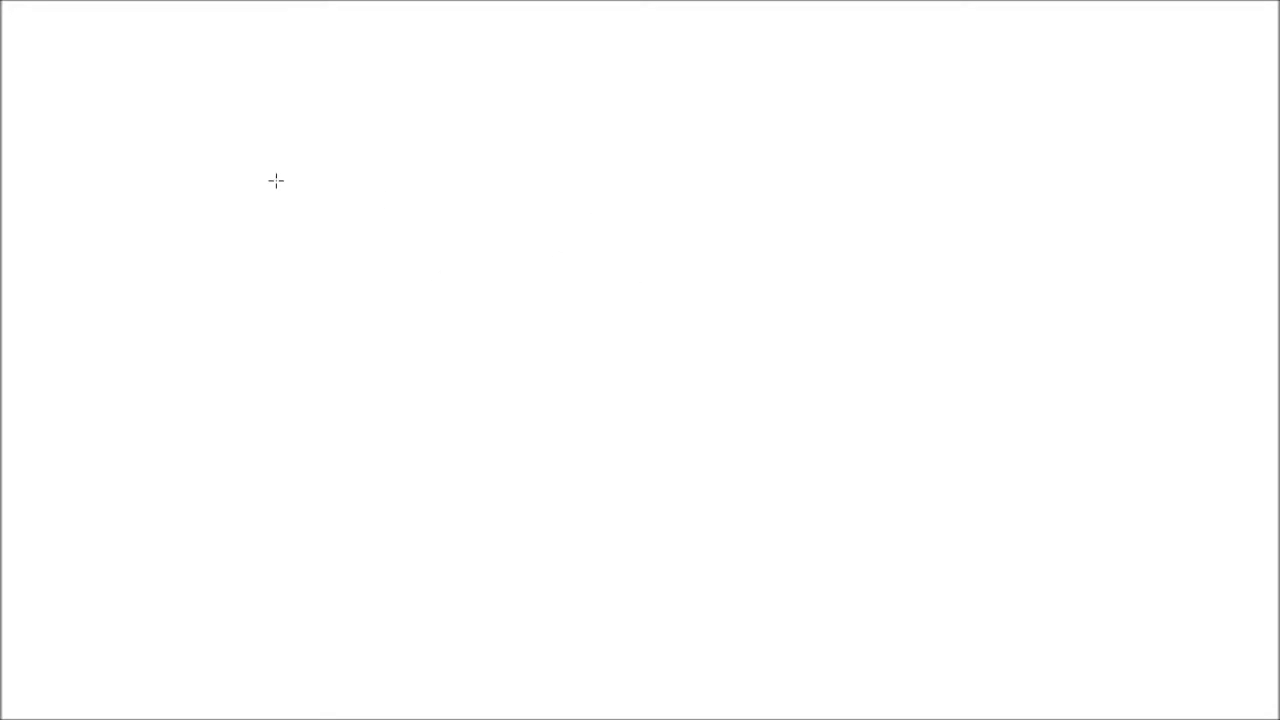
- Select the Rounded Rectangle tool from the shape tool flyout, then hide the panels
key("Tab")
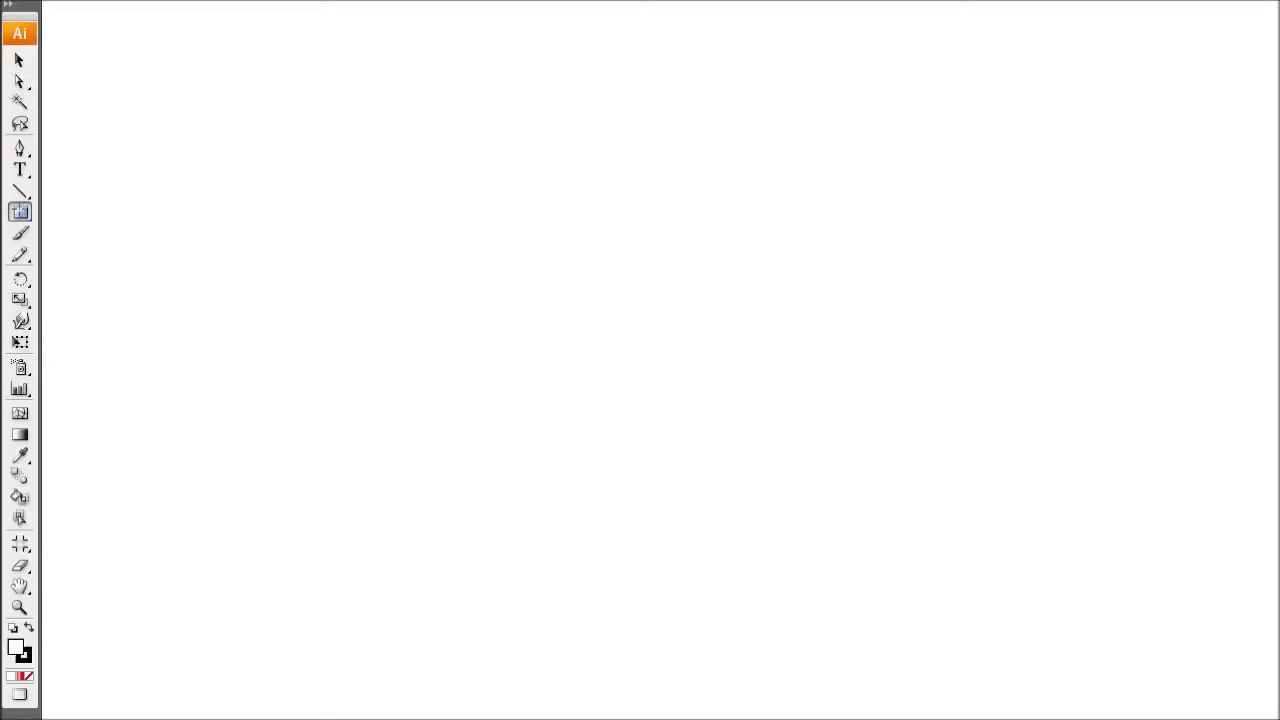
left_click(20, 212)
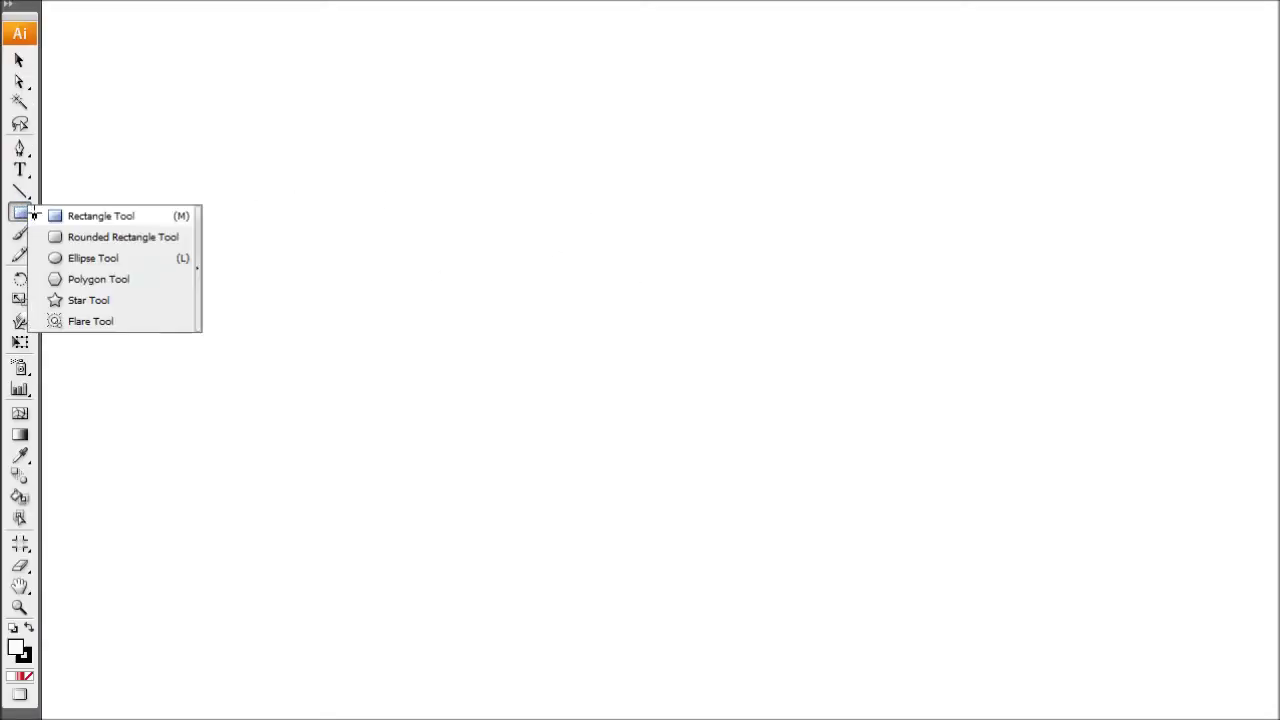
left_click(100, 237)
key("Tab")
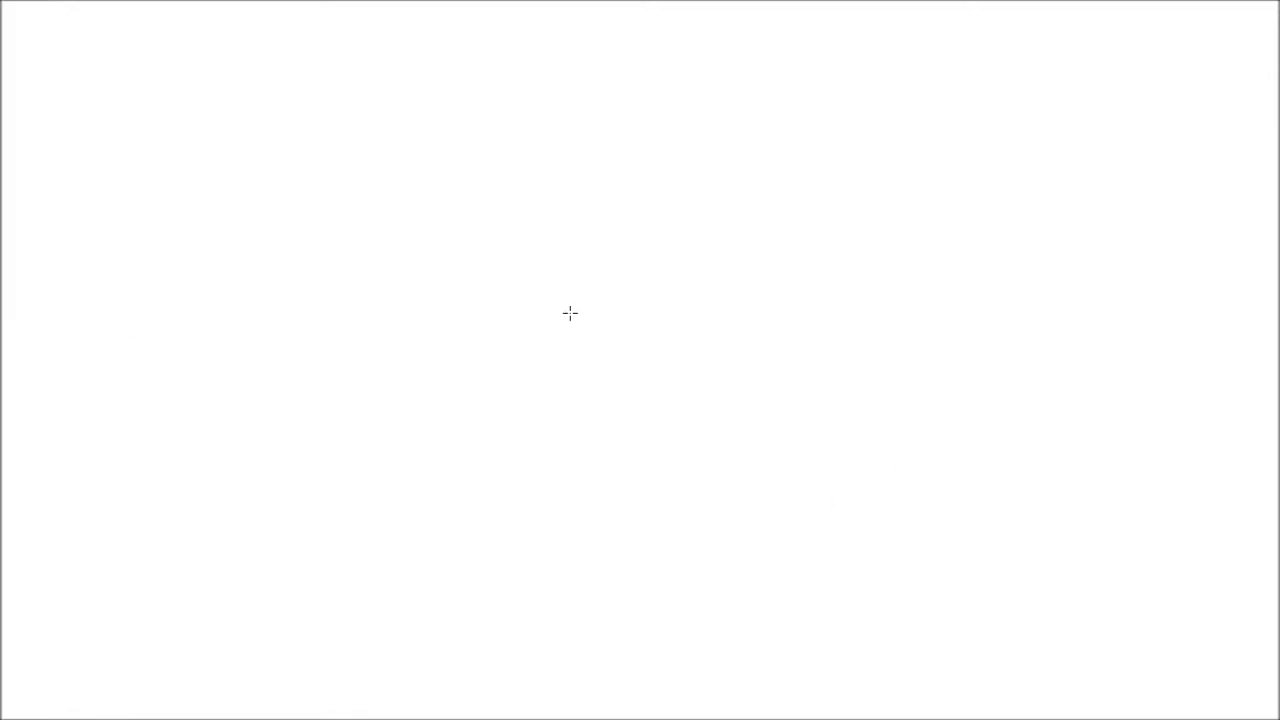
- Create a rounded rectangle of exactly 150 px width, 100 px height and 20 px corner radius
left_click(572, 314)
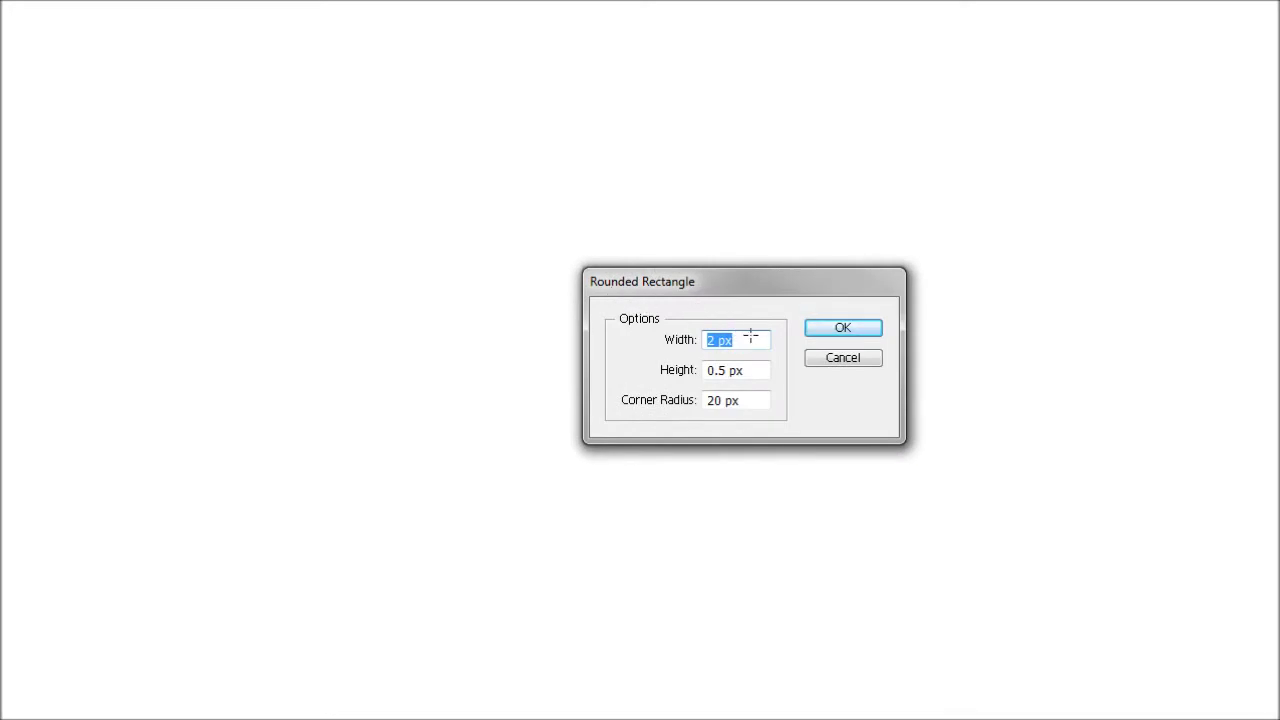
type("150")
key("Tab")
type("100")
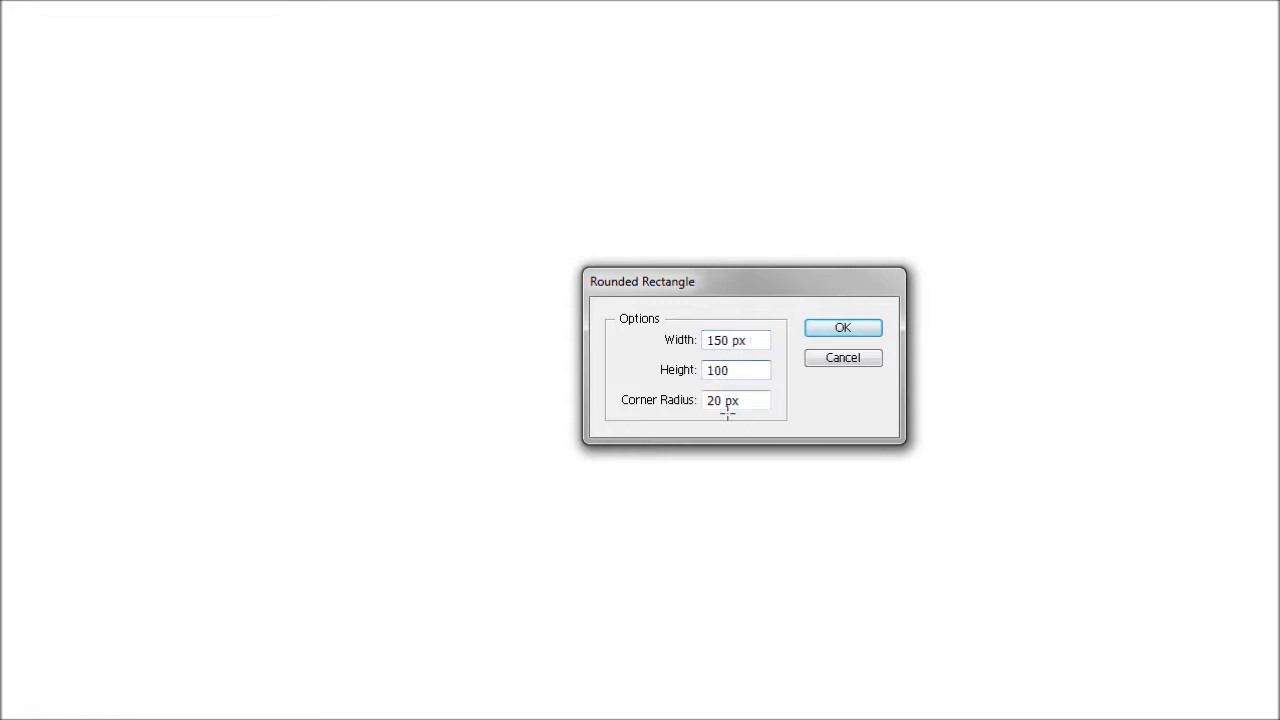
left_click(845, 328)
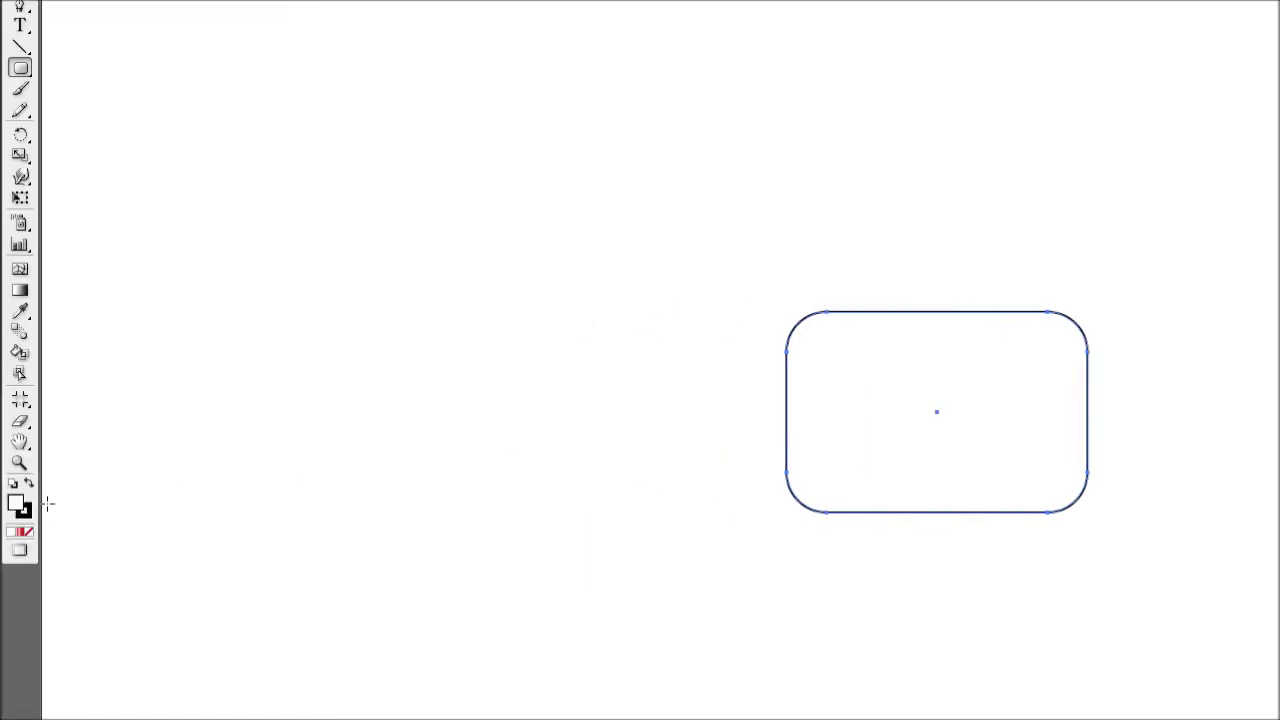
- Make the rounded rectangle solid black, nudge it into place, and select the Rectangle tool
left_click(28, 482)
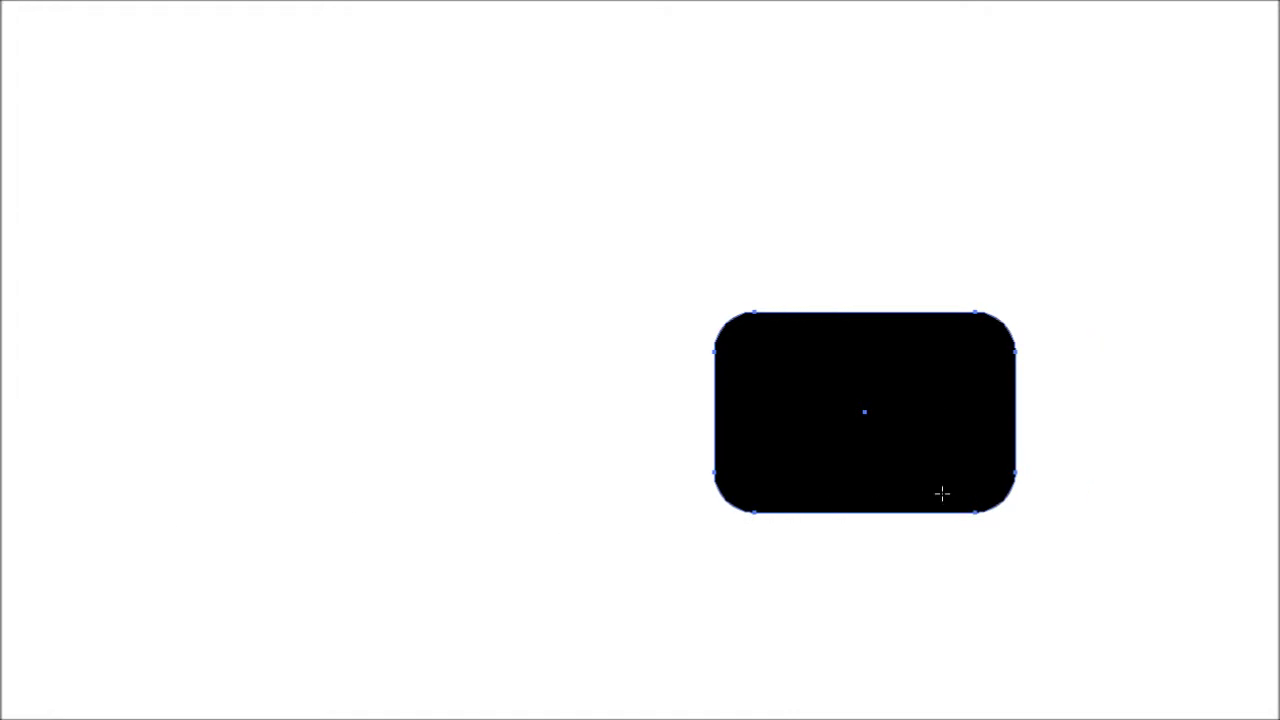
key("ctrl+plus")
key("ctrl+plus")
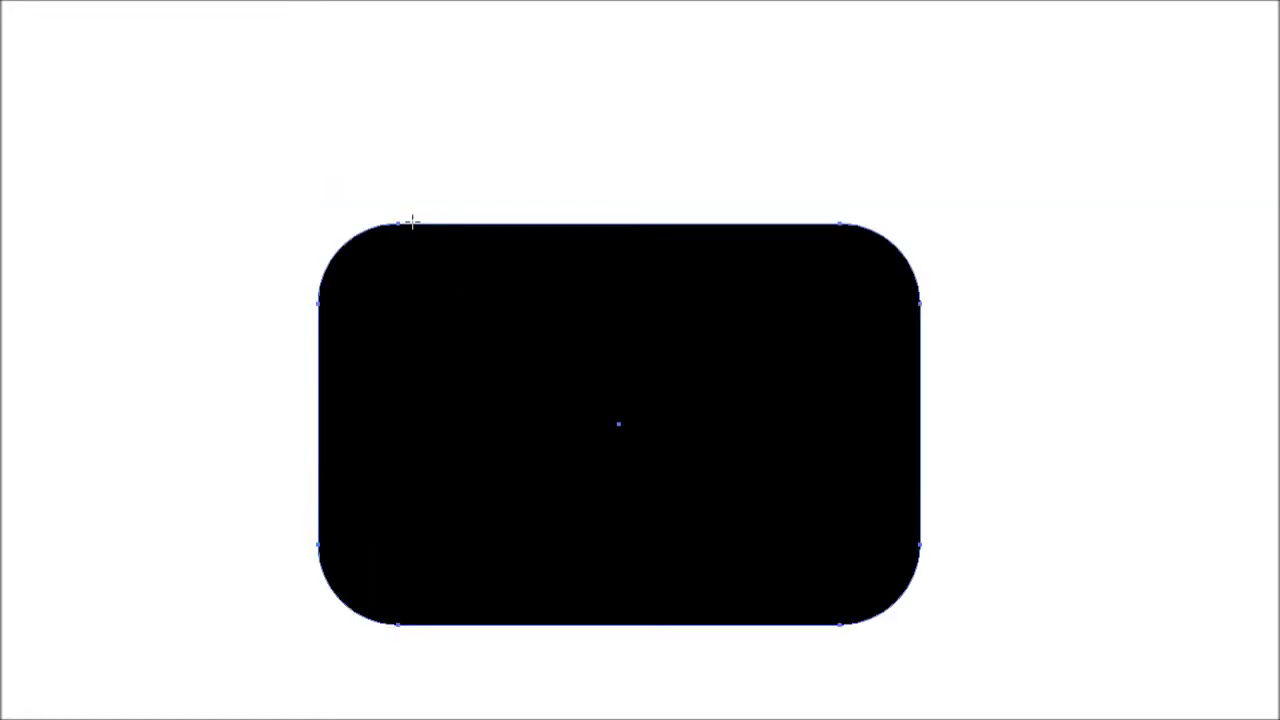
key("shift+Right")
key("shift+Up")
key("shift+Up")
key("shift+Left")
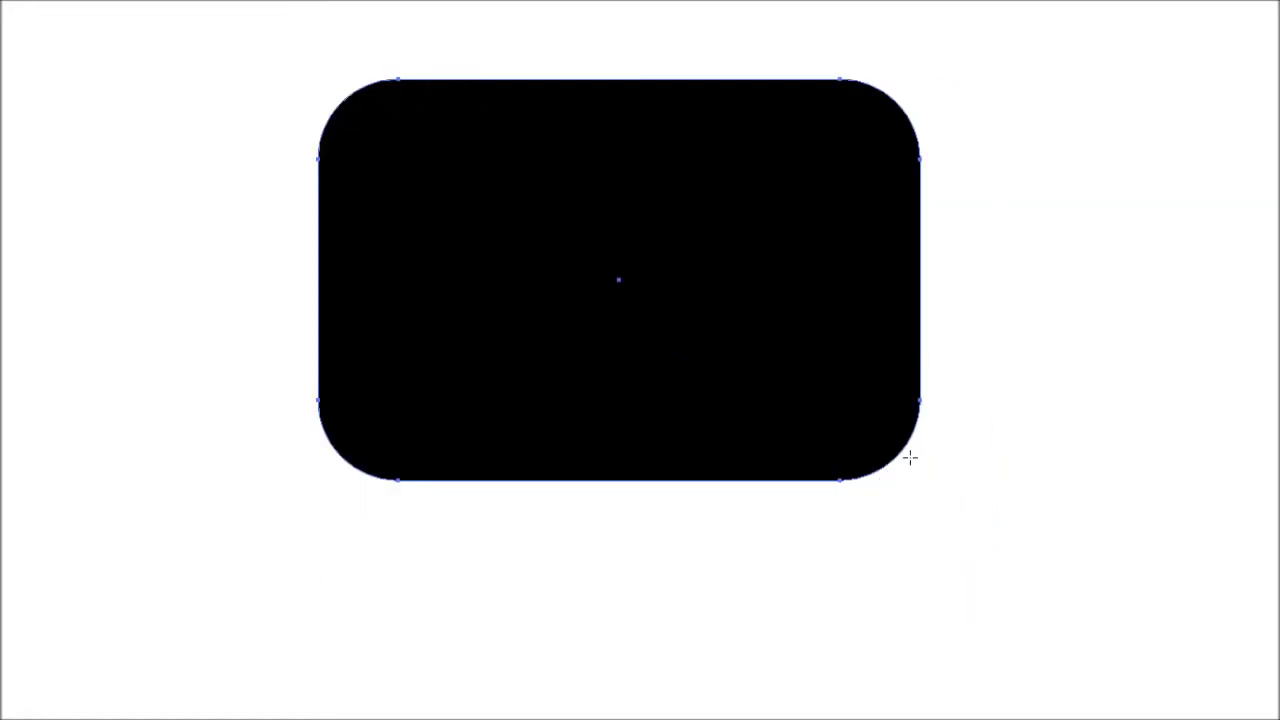
key("shift+Down")
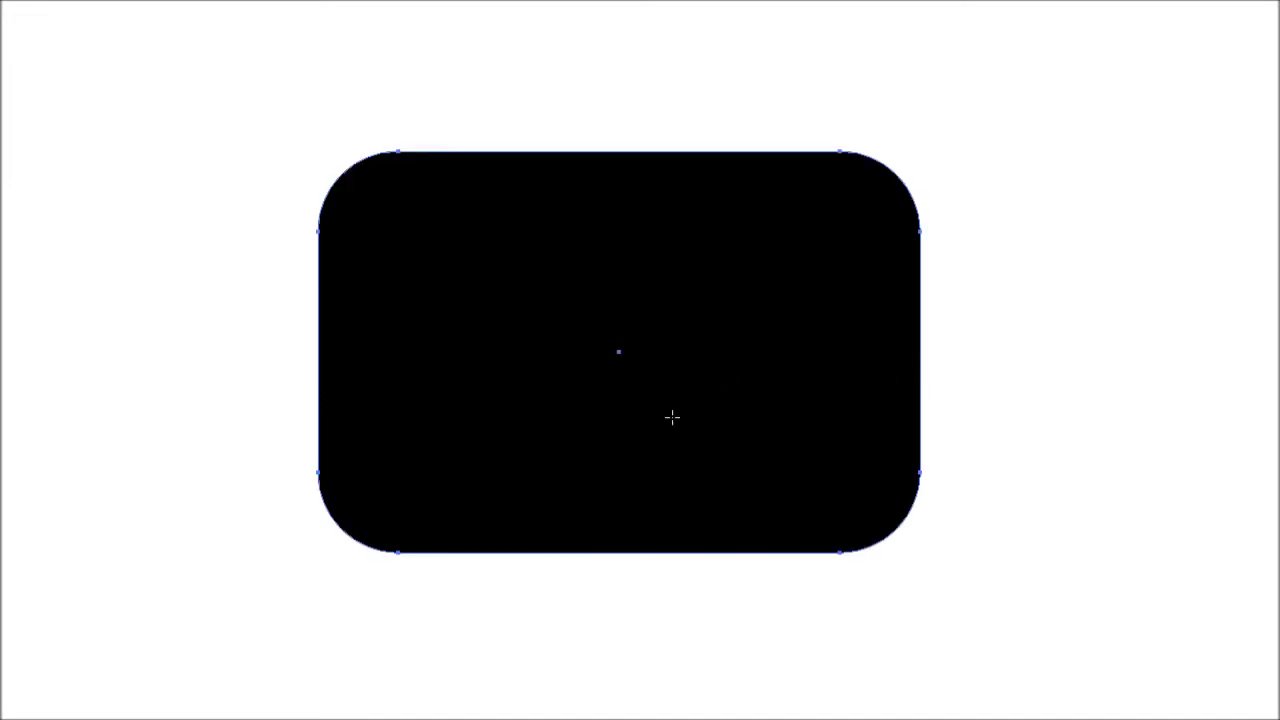
key("shift+Down")
key("shift+Right")
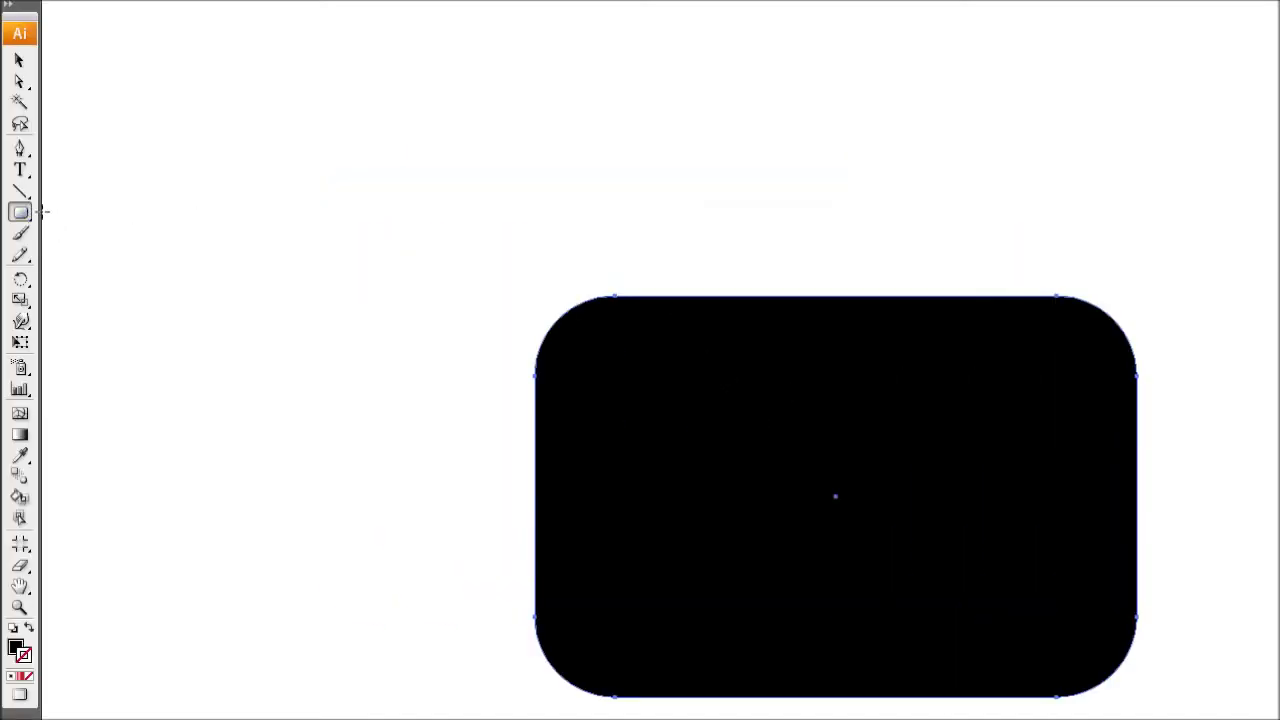
left_click_drag(20, 212, 128, 213)
- Create a 50 × 50 px square overlapping the rounded rectangle's left side
left_click(367, 350)
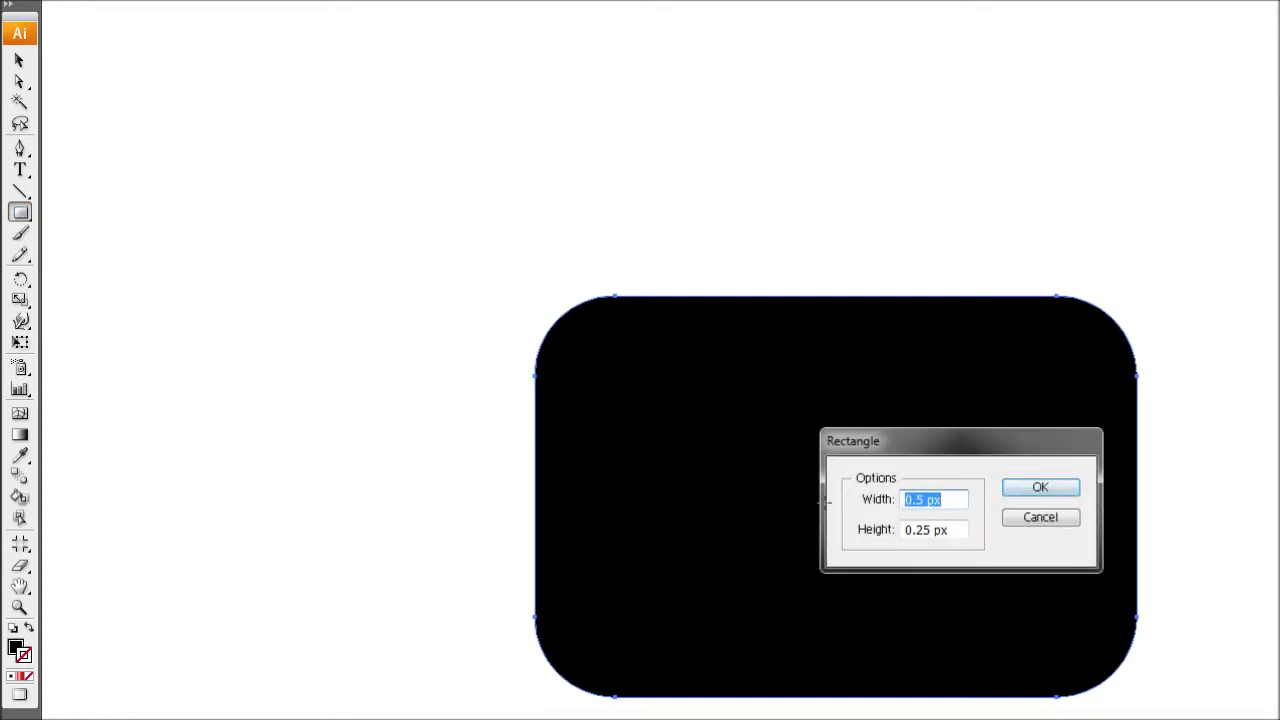
type("50")
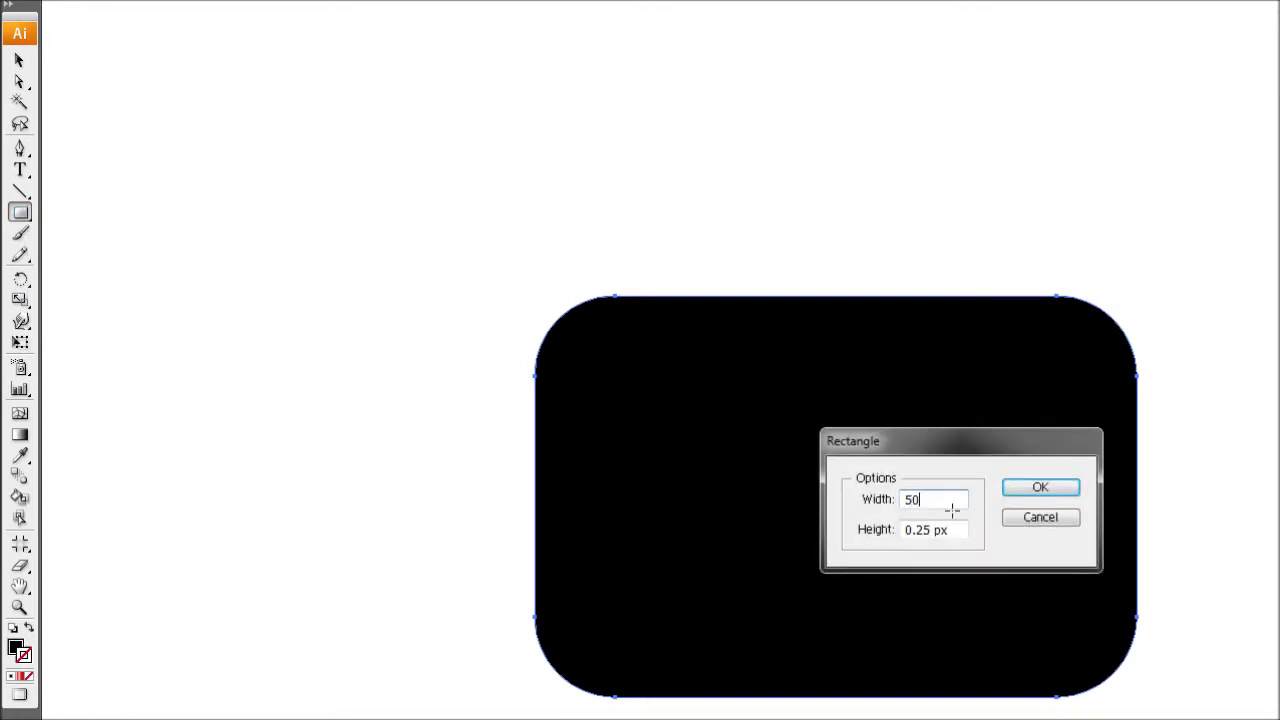
key("Tab")
type("50")
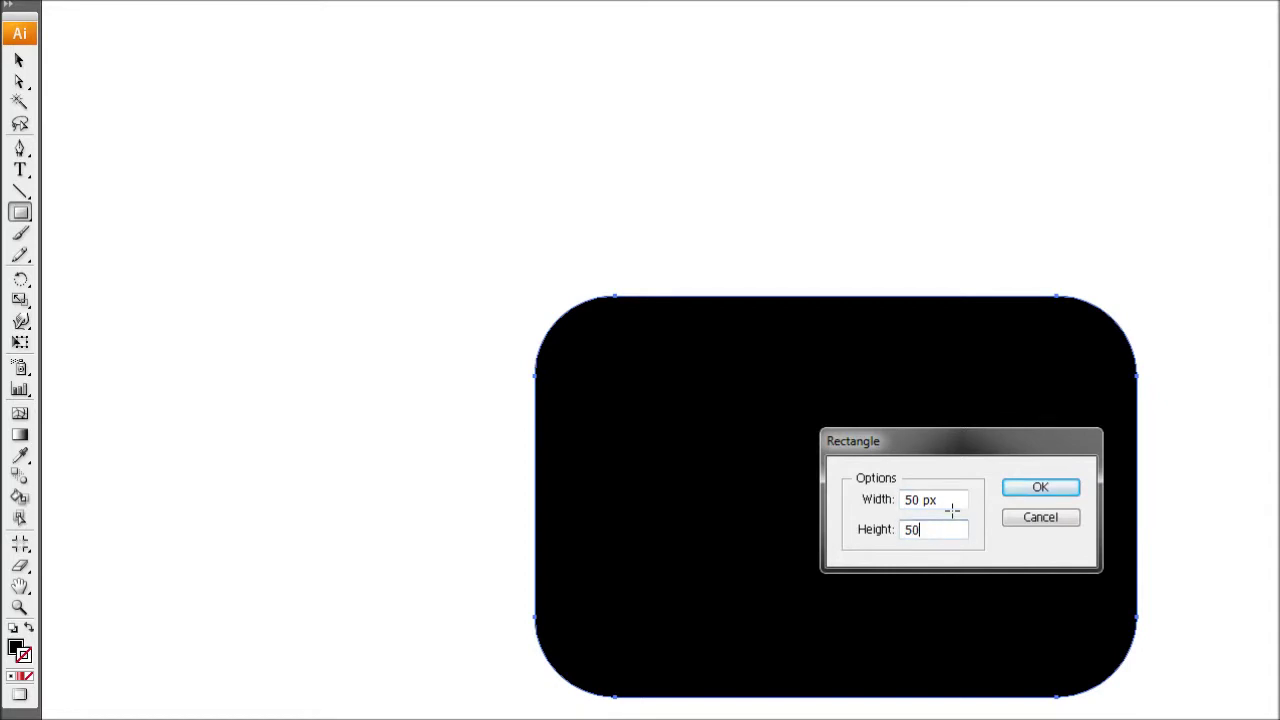
key("Return")
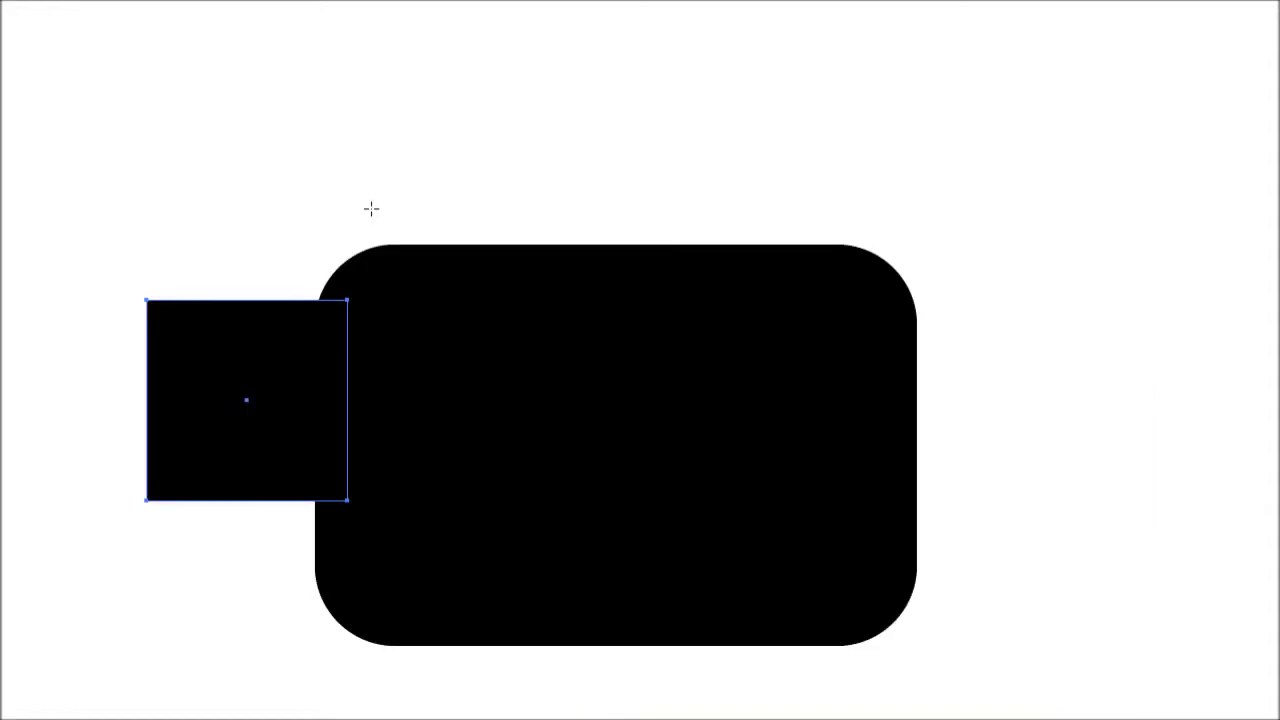
key("v")
key("m")
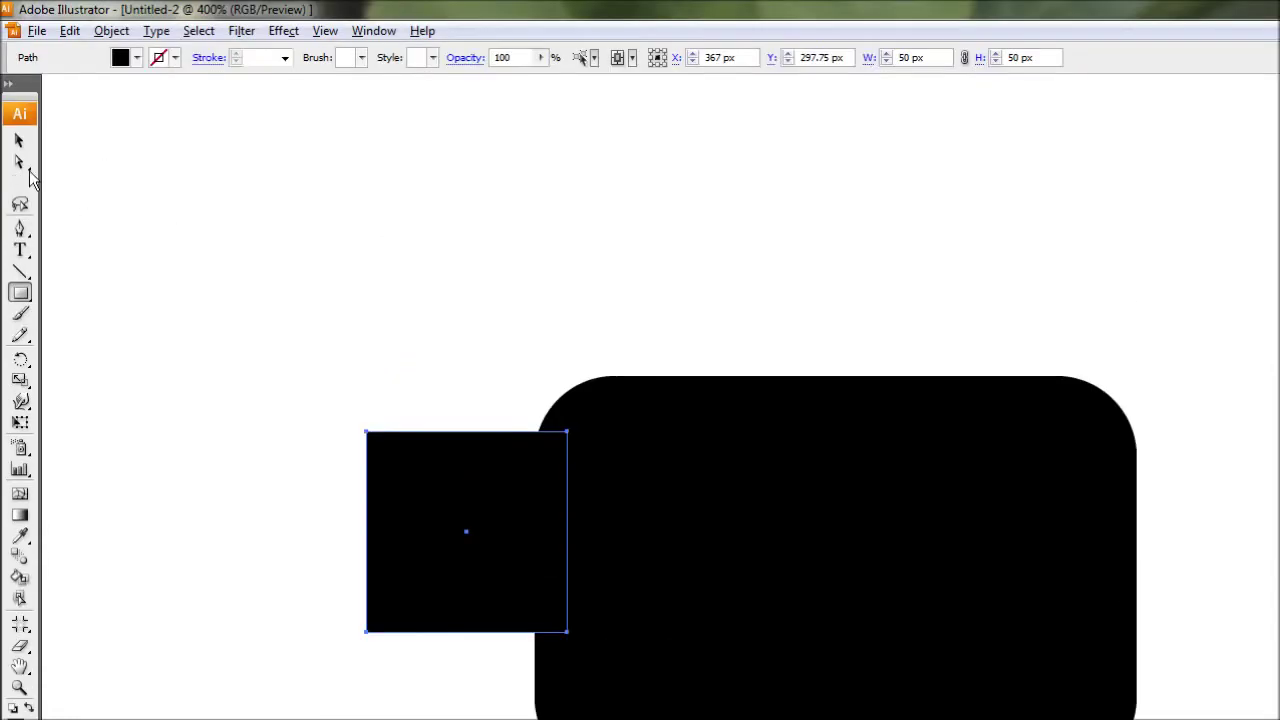
- Select both shapes and align the square to the rounded rectangle's left and top edges
left_click(18, 140)
left_click(353, 312)
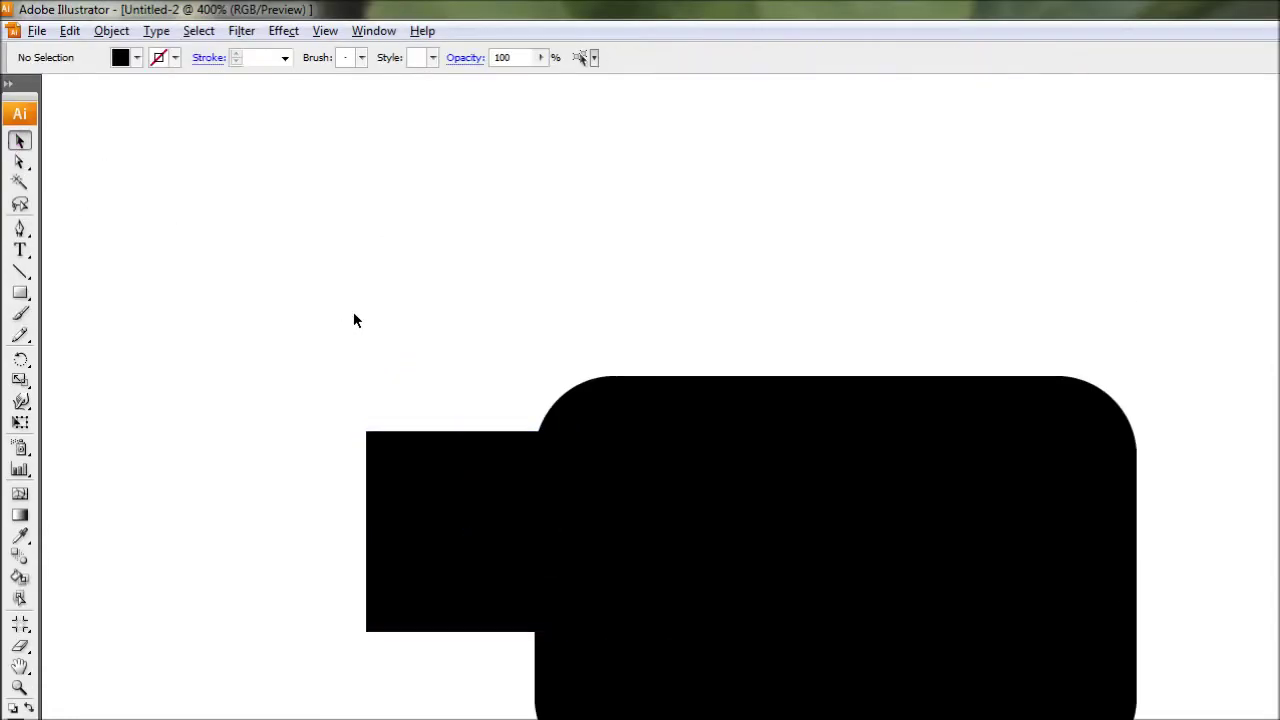
left_click_drag(353, 312, 675, 607)
left_click_drag(672, 533, 674, 531)
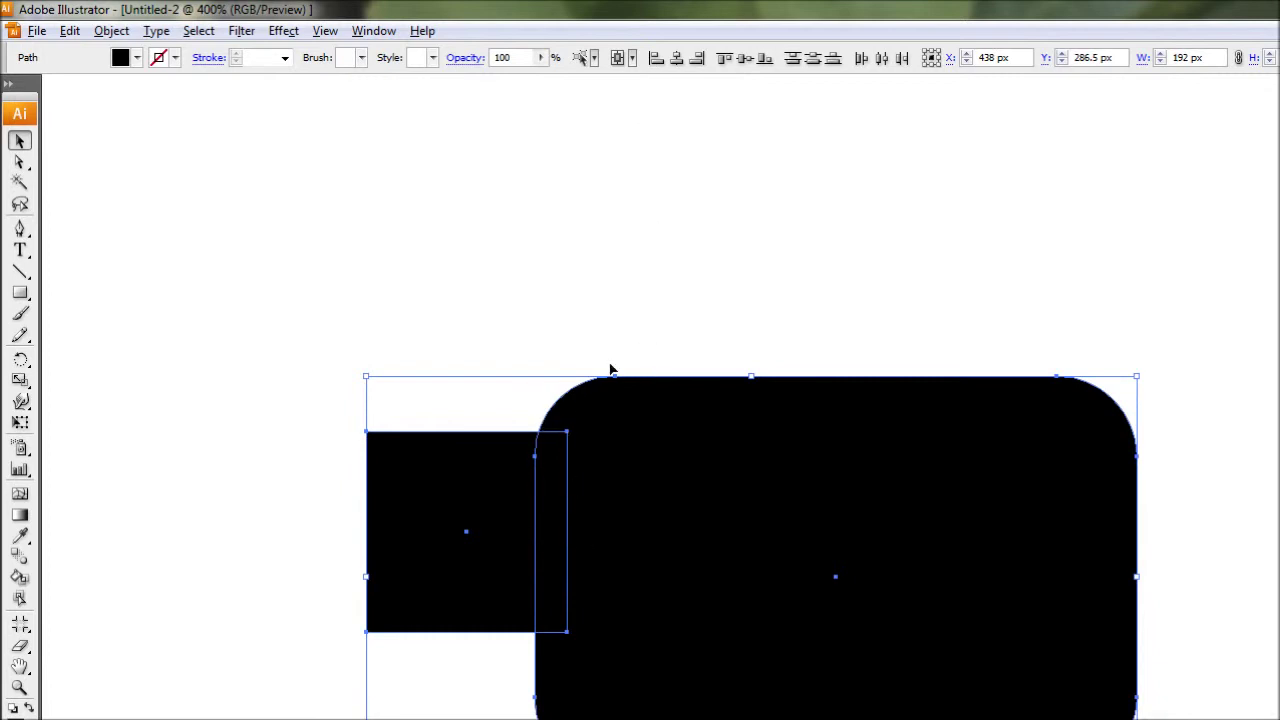
left_click(656, 58)
left_click(724, 59)
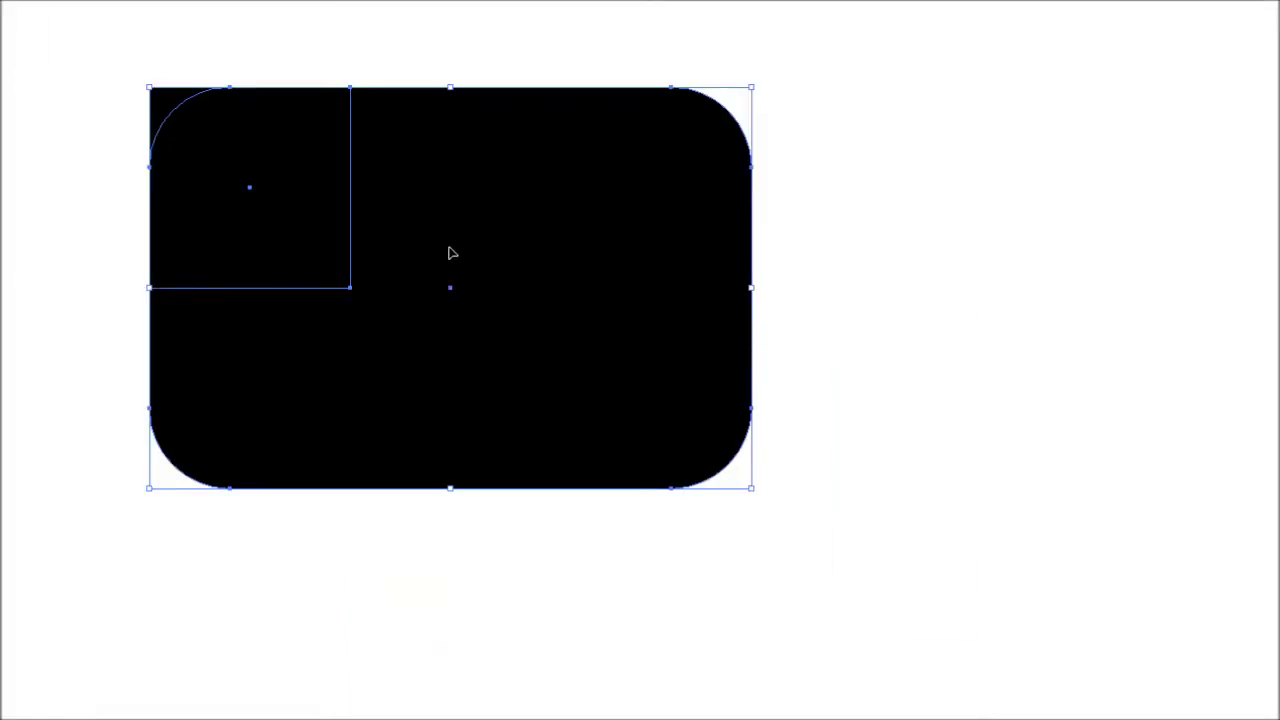
scroll(417, 200, "up", 1)
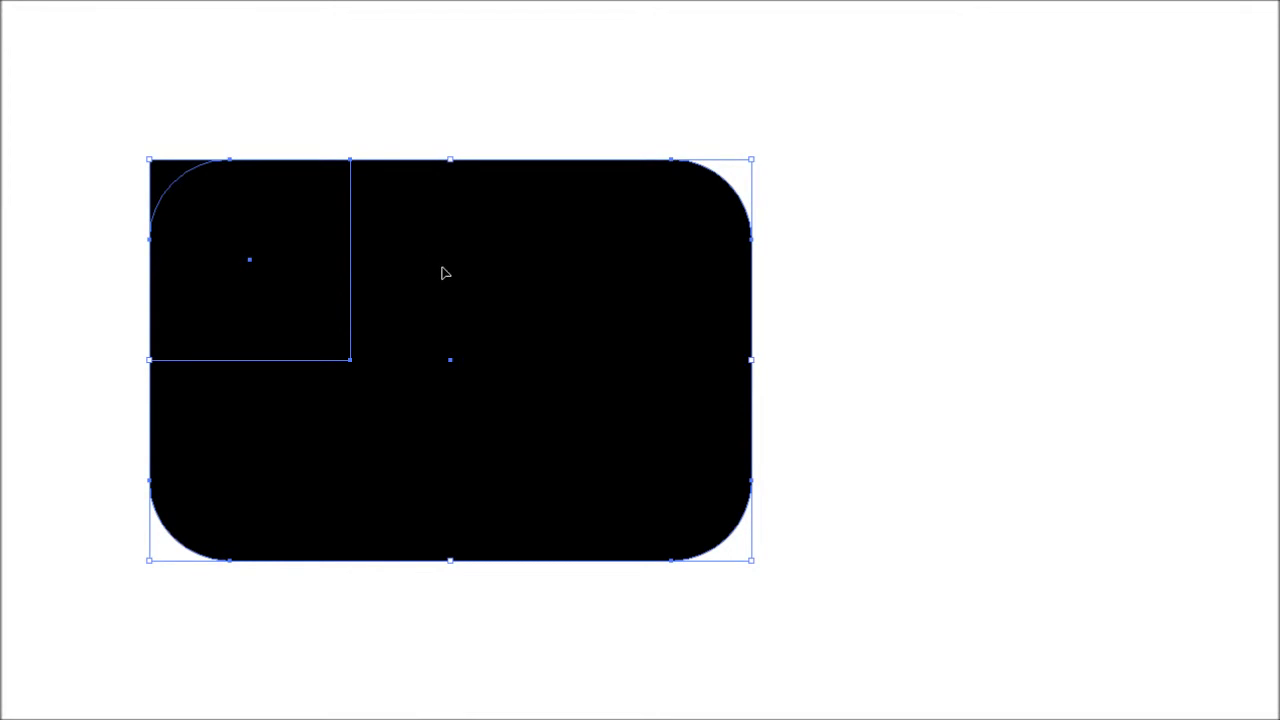
scroll(486, 303, "left", 1)
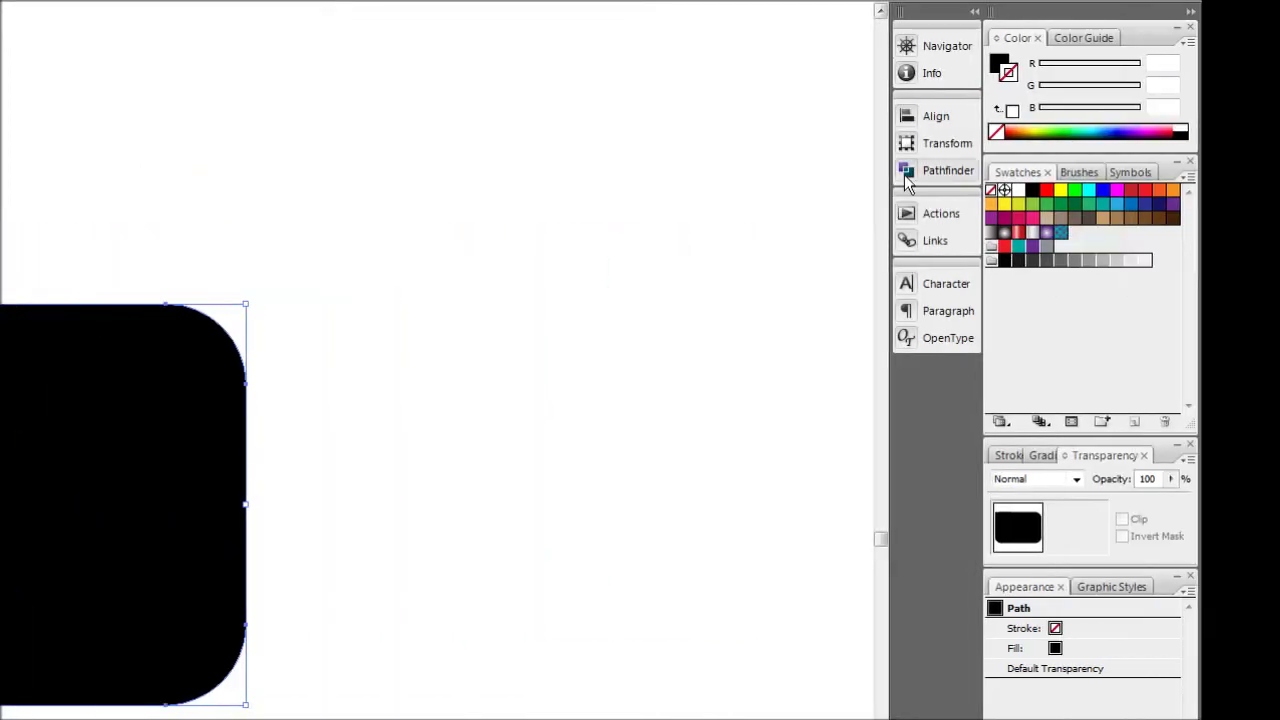
- Show the Pathfinder panel via the Window menu and Merge the square into the rounded rectangle
left_click(1123, 170)
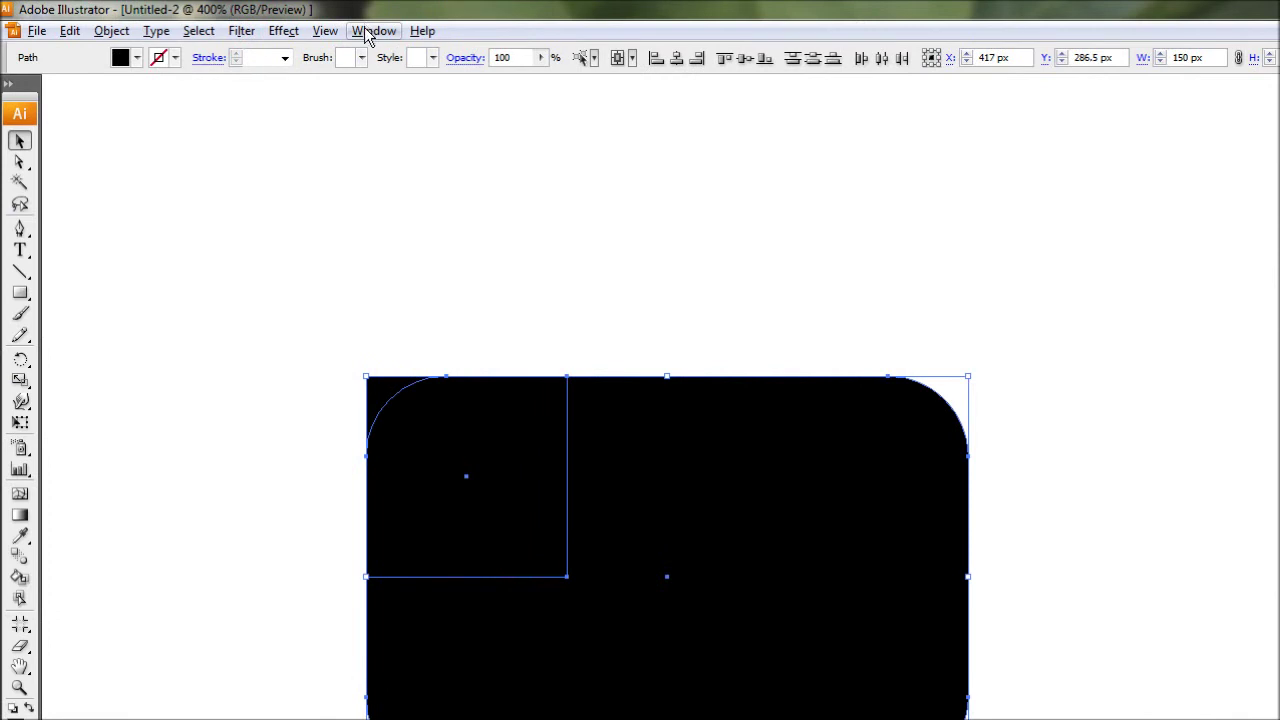
left_click(365, 33)
left_click(240, 513)
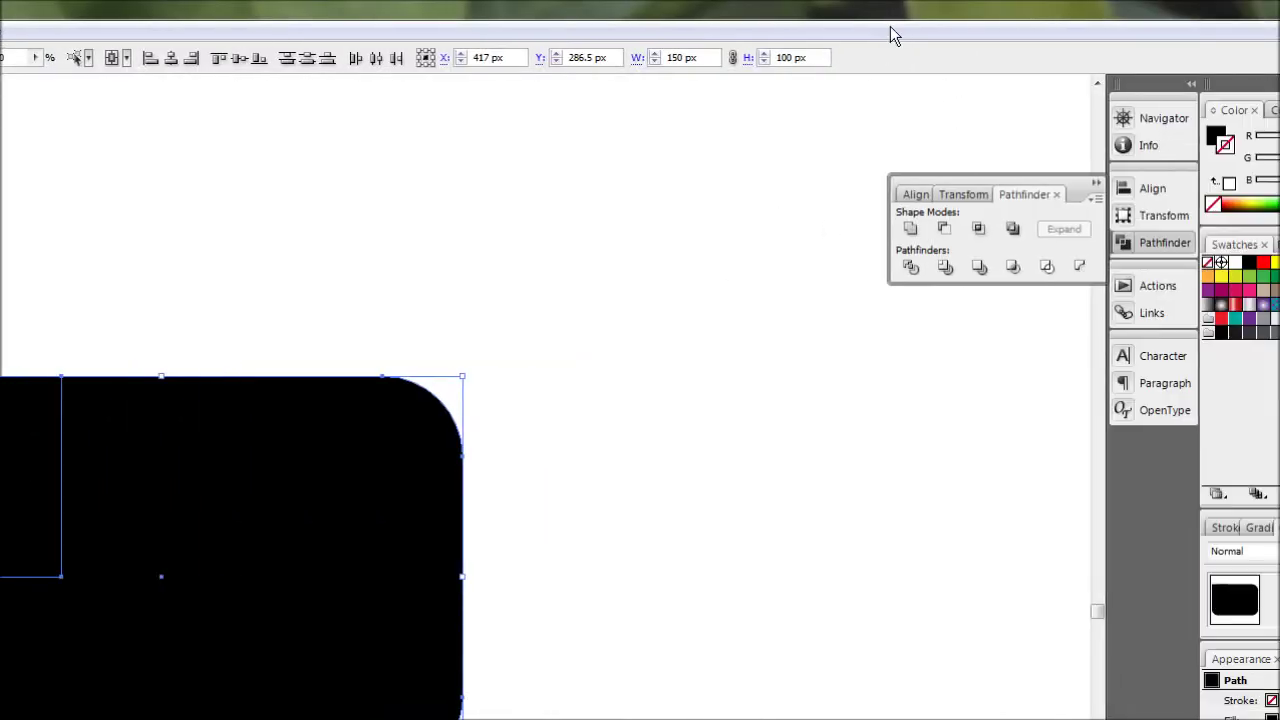
left_click(840, 268)
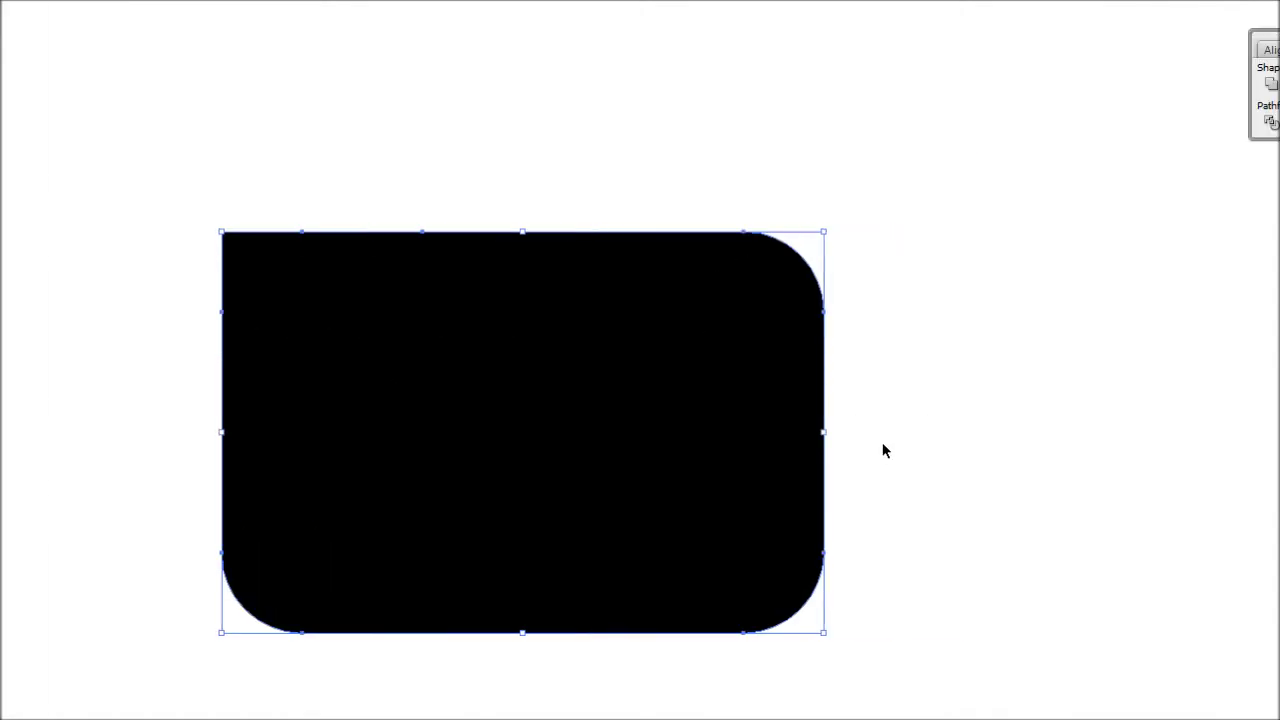
- Paste the square in front and align it to the shape's right and bottom edges
key("ctrl+shift+a")
key("ctrl+f")
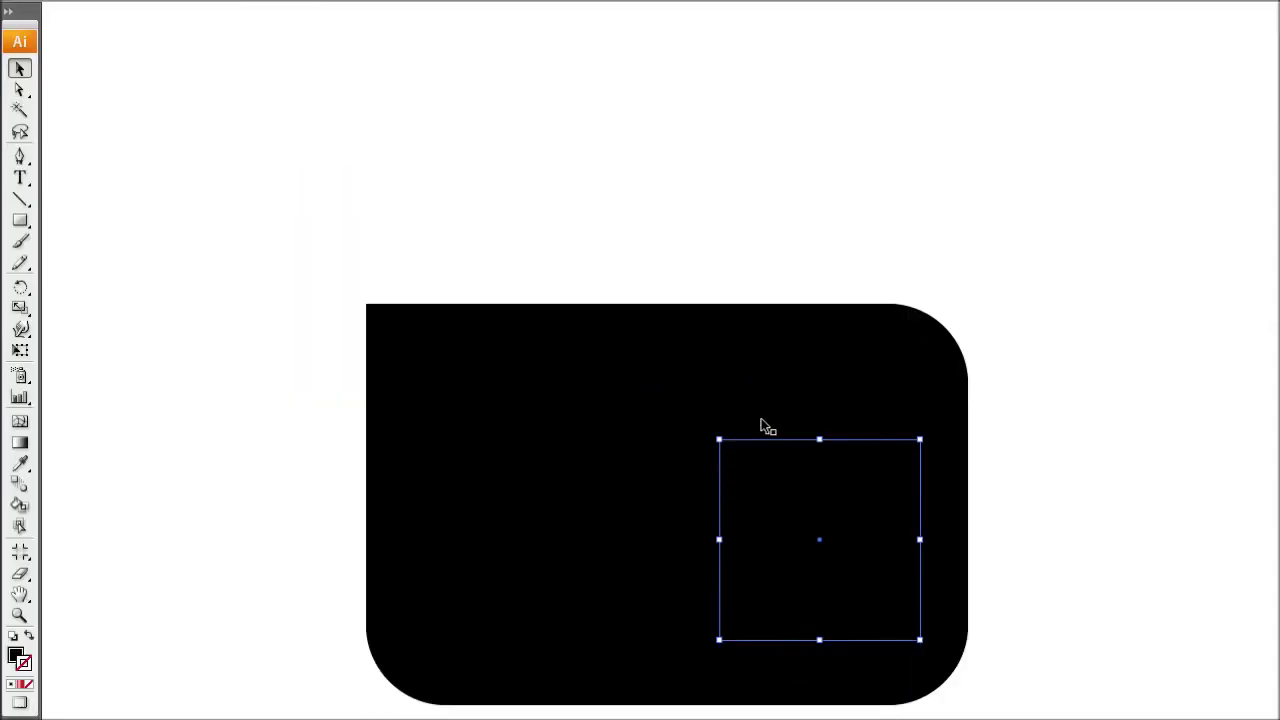
left_click_drag(780, 254, 930, 719)
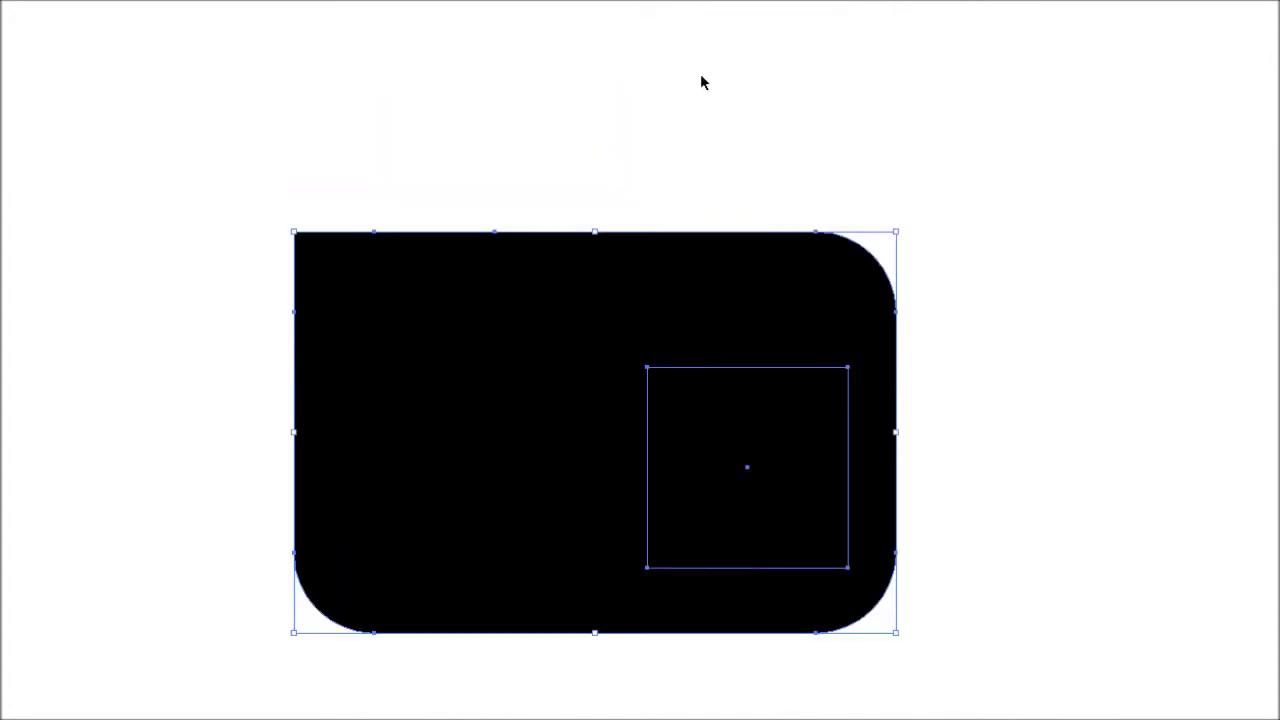
left_click(624, 58)
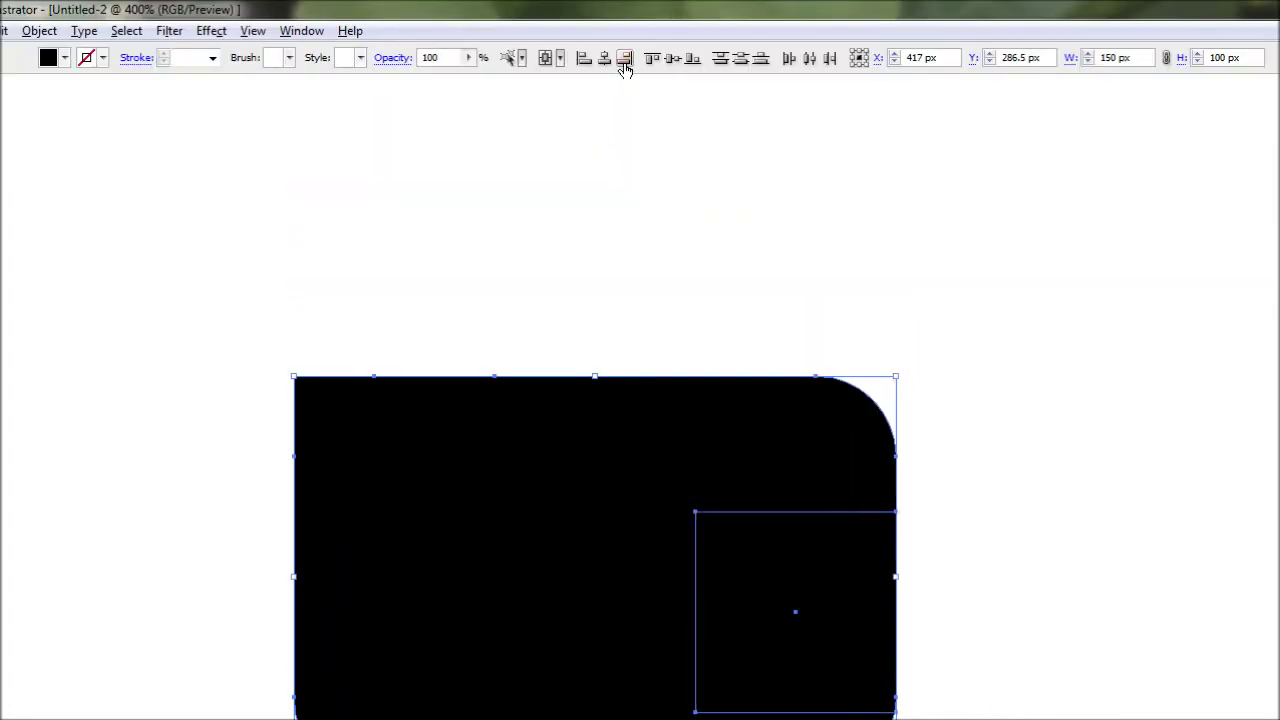
left_click(692, 58)
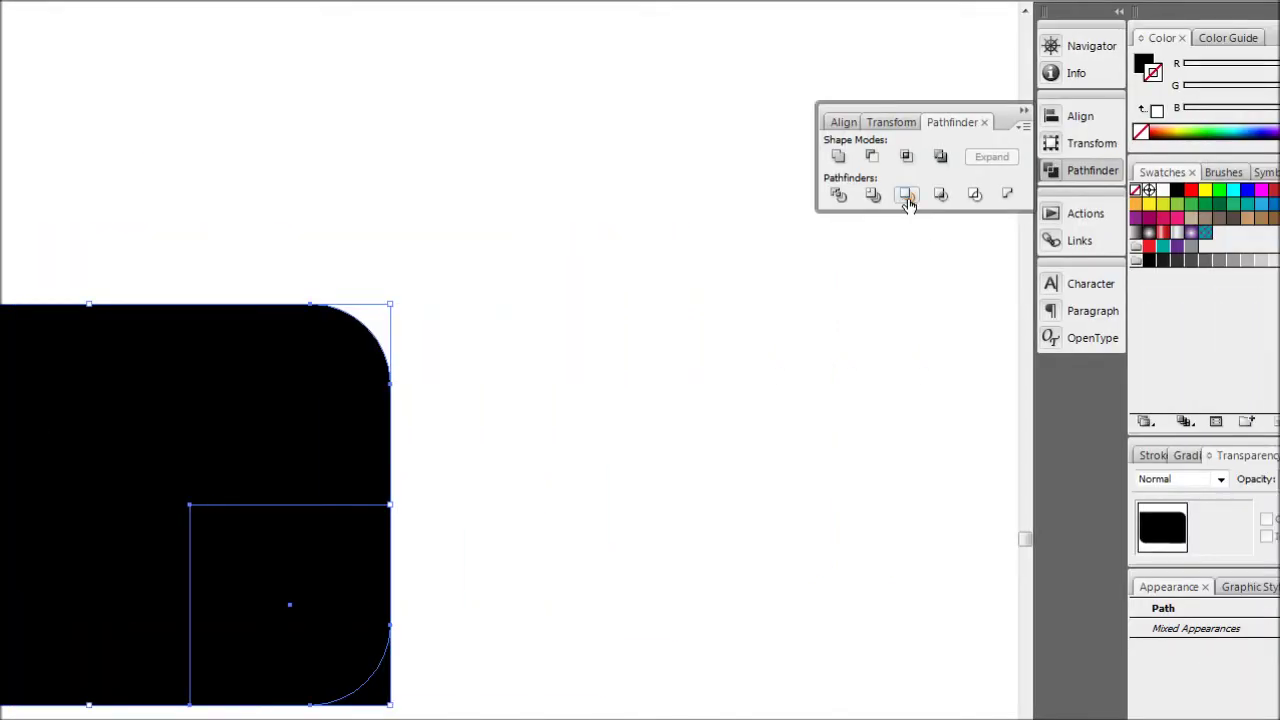
- Merge the square into the shape with Pathfinder and deselect to inspect the result
left_click(906, 197)
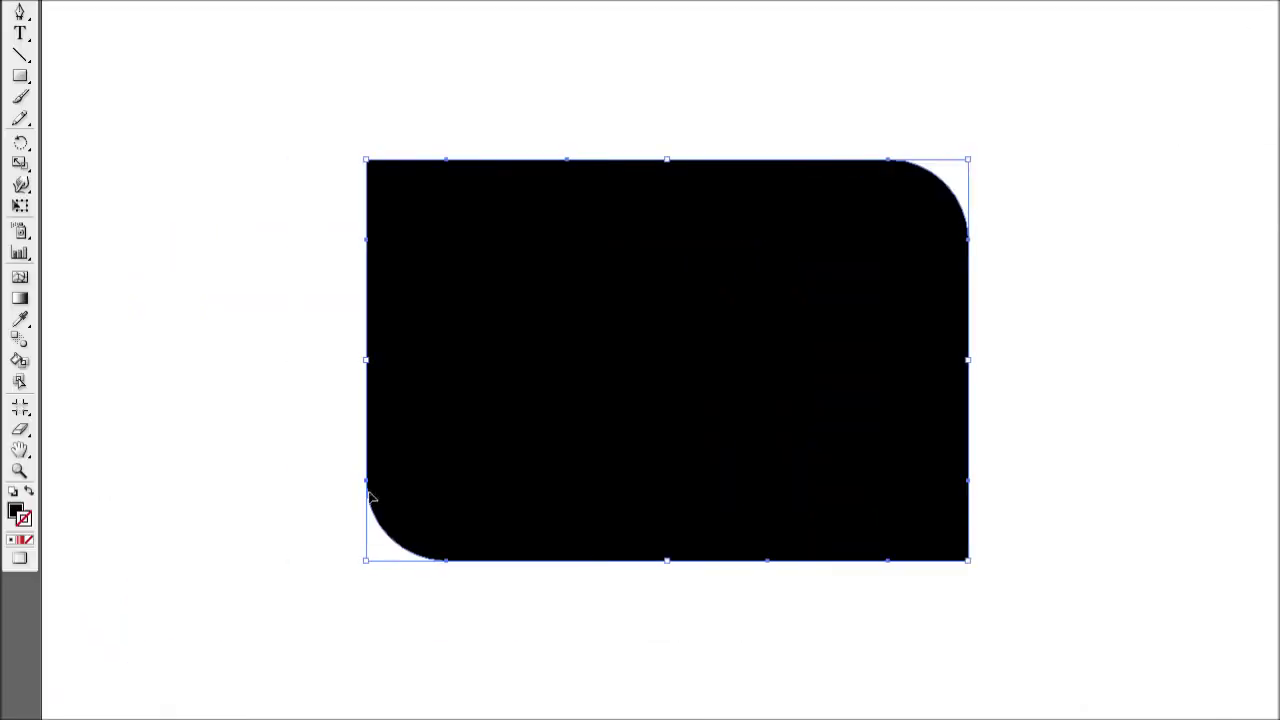
left_click(923, 194)
left_click(669, 340)
left_click(752, 197)
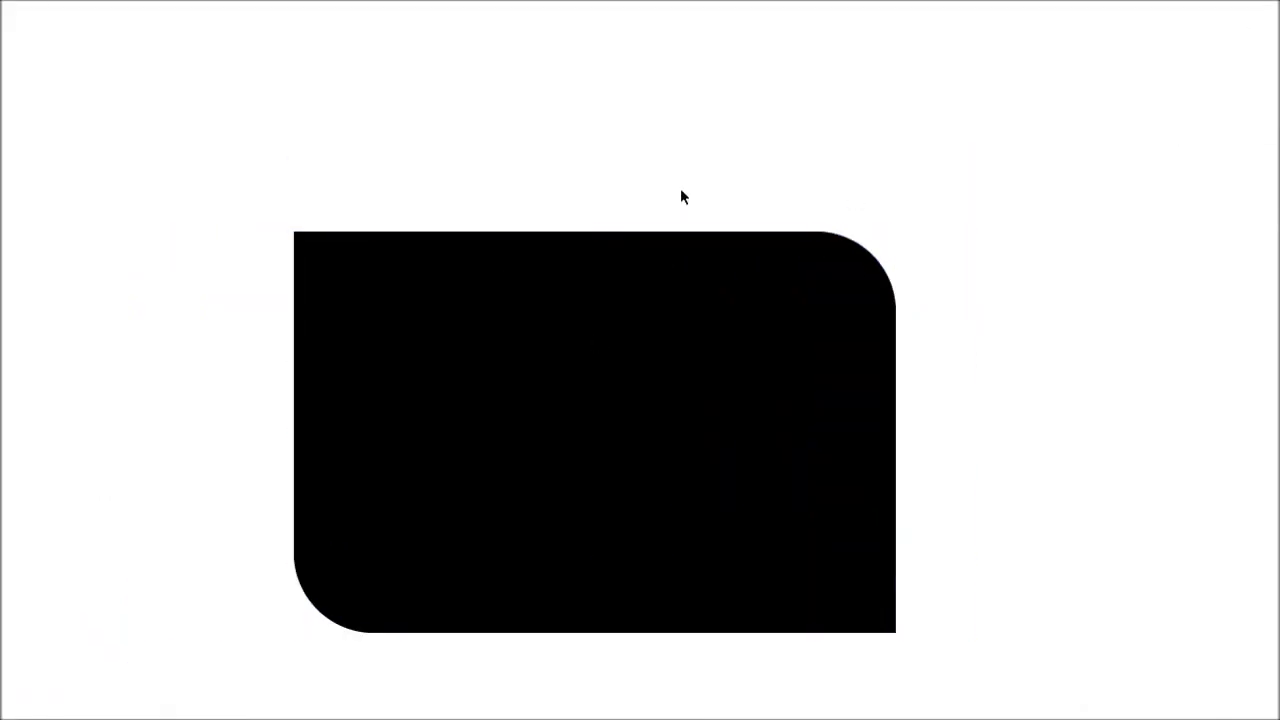
left_click(490, 240)
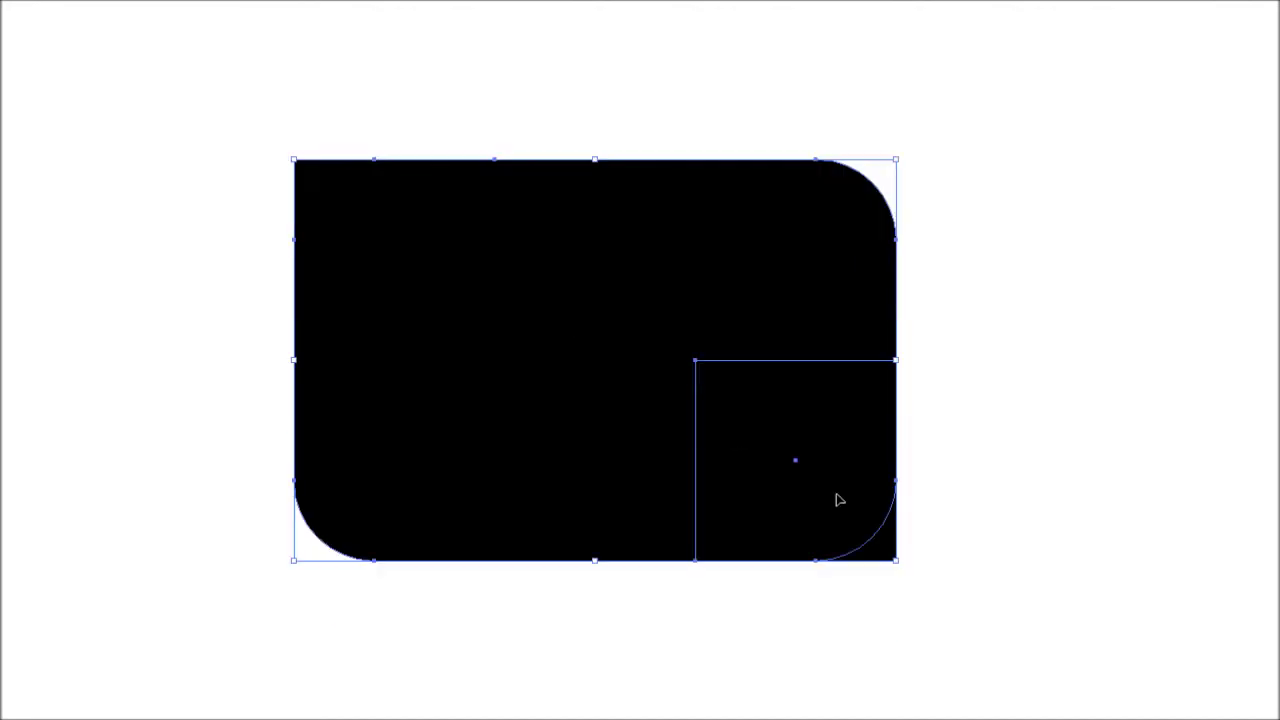
left_click(958, 512)
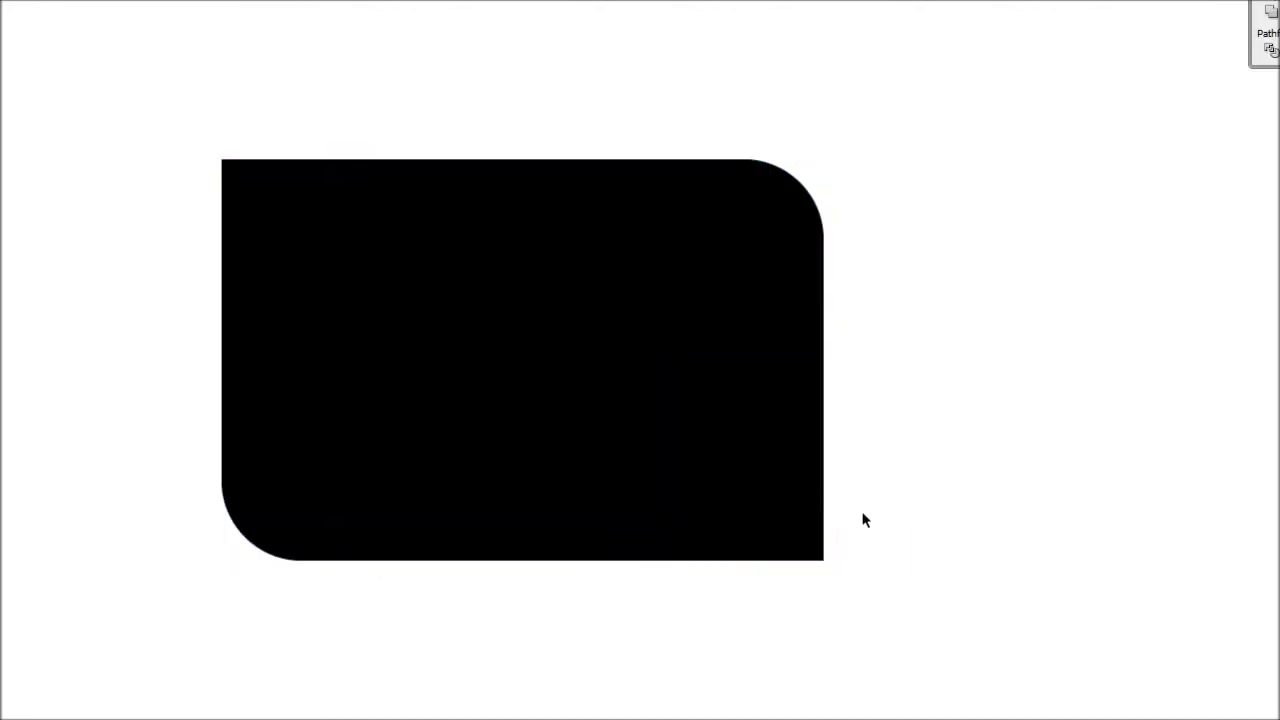
- In Outline view, merge the shape and leftover square into a single path
key("ctrl+y")
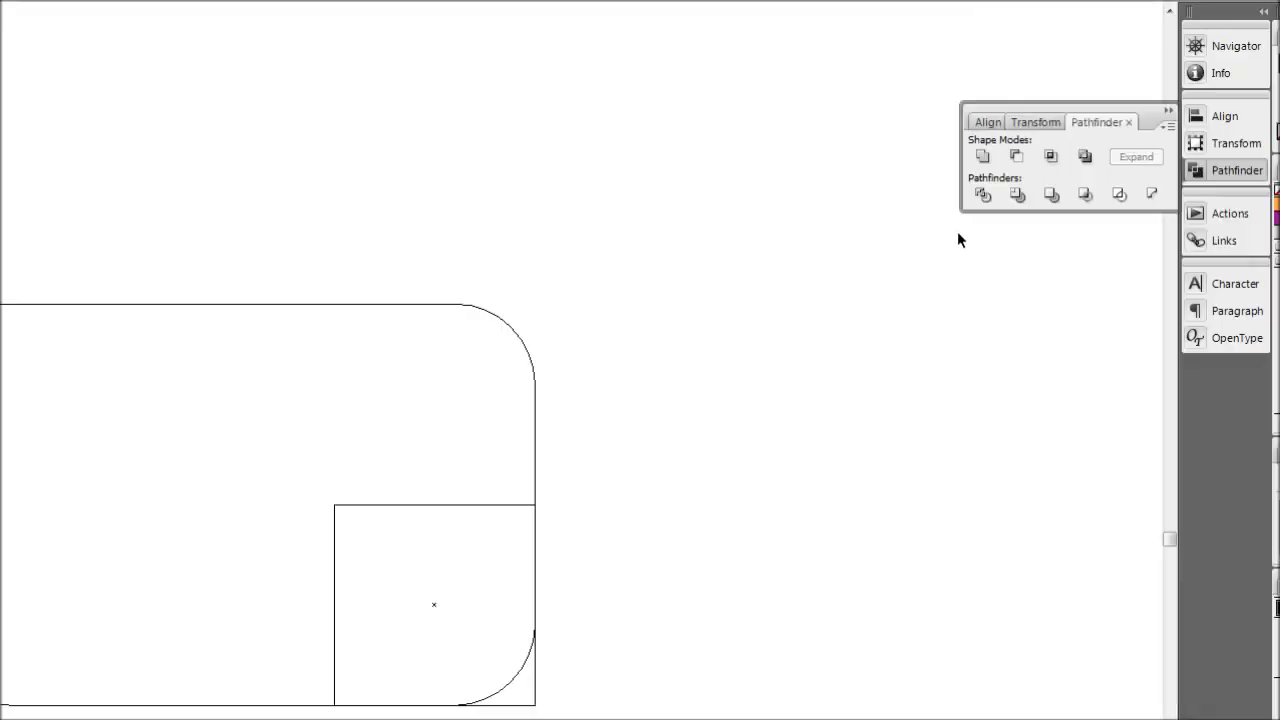
left_click_drag(292, 222, 491, 719)
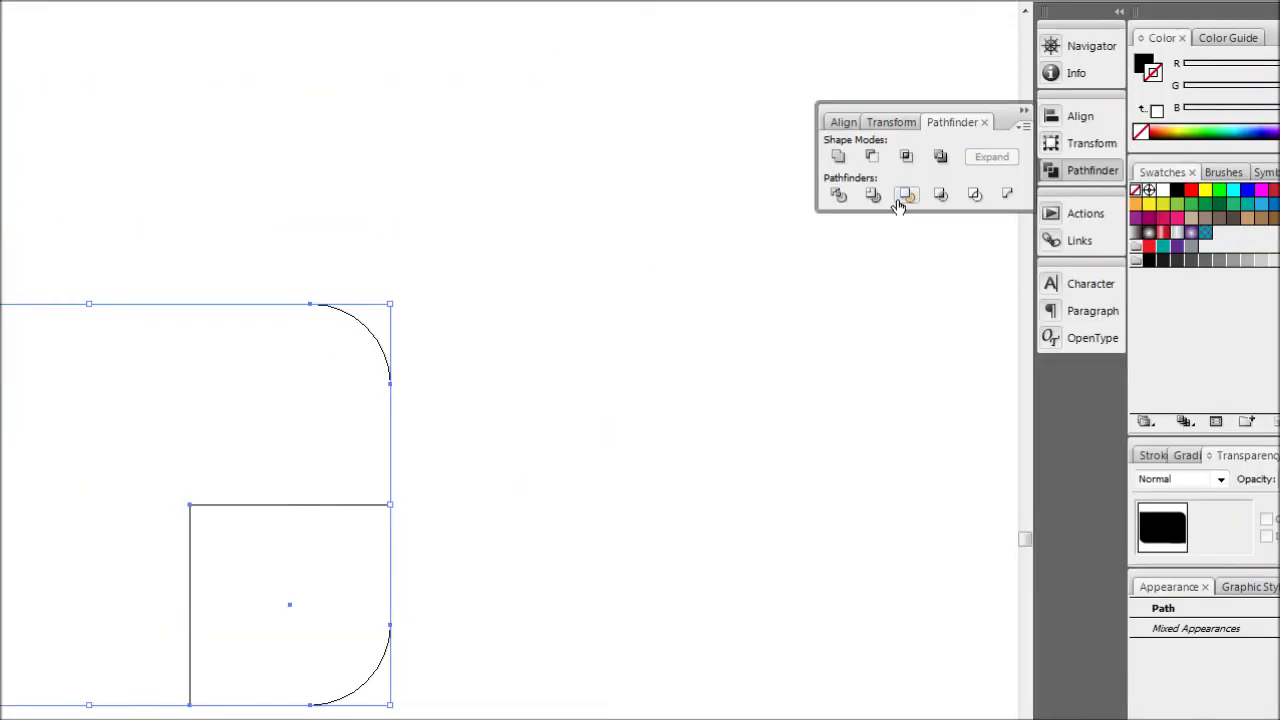
left_click(906, 196)
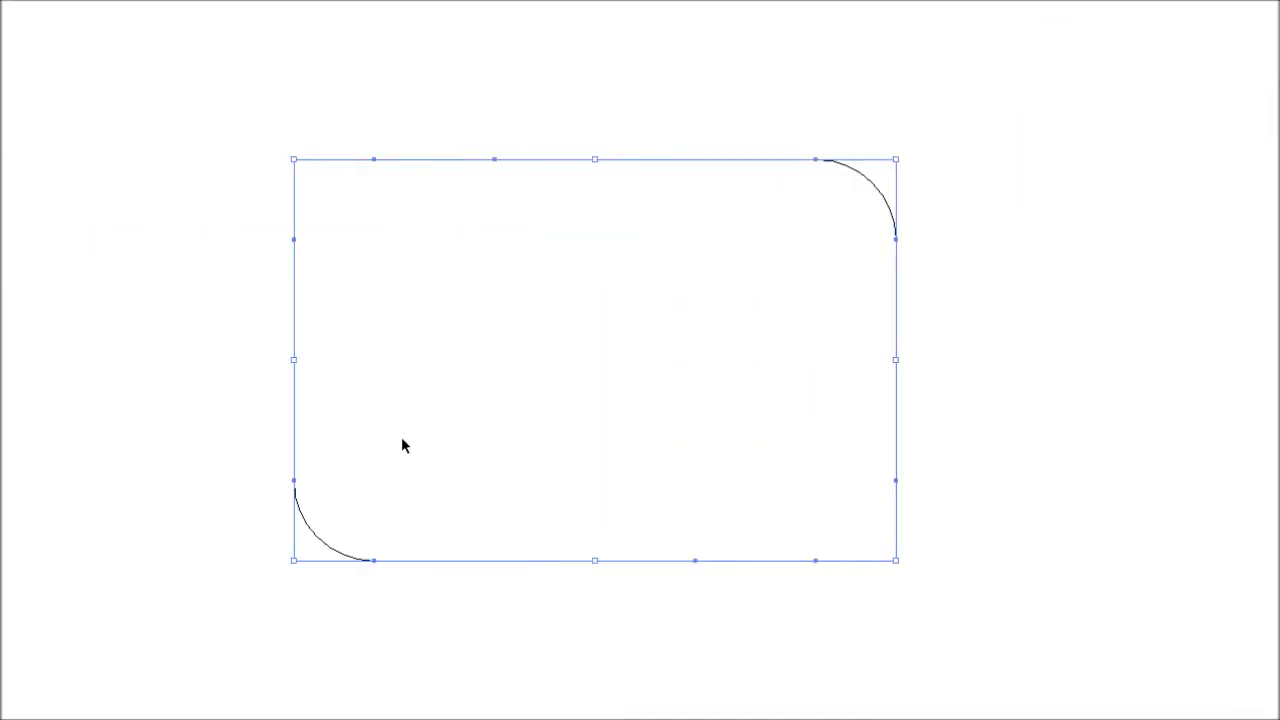
left_click(505, 589)
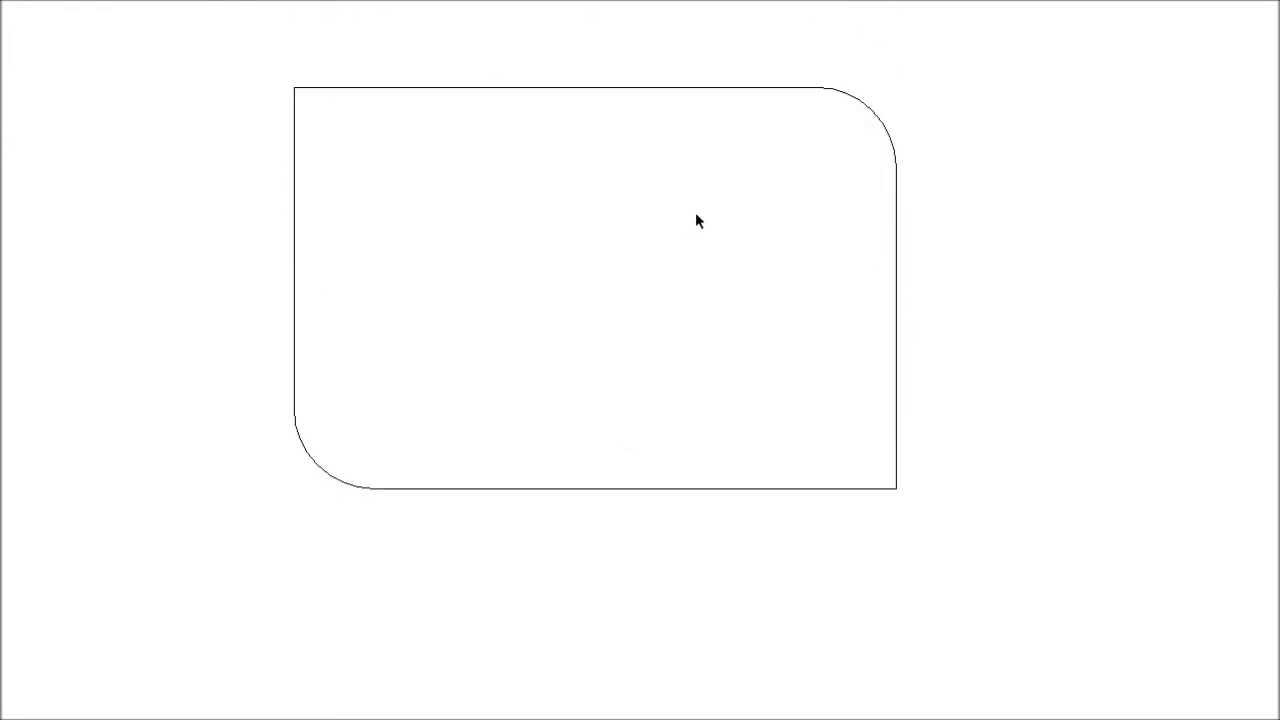